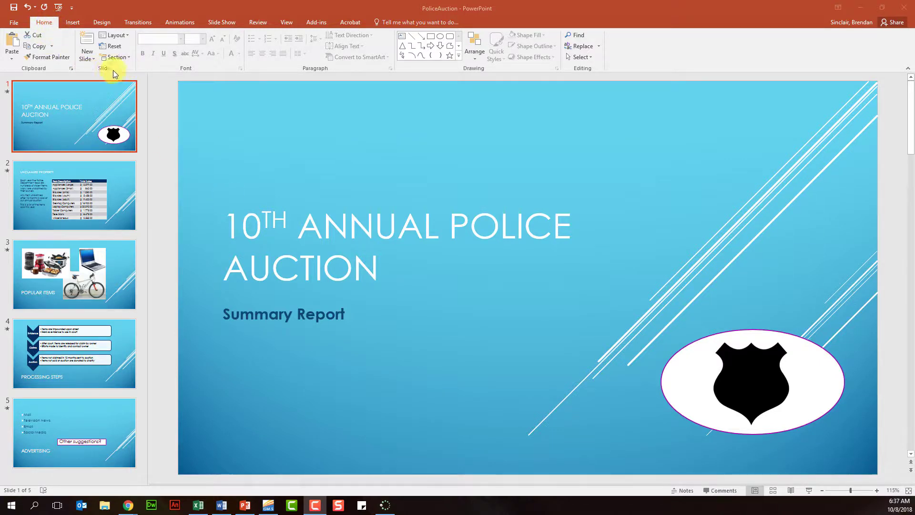
Try slide 1 in the Comparison and Title and Content layouts, then return it to Title Slide
click(124, 34)
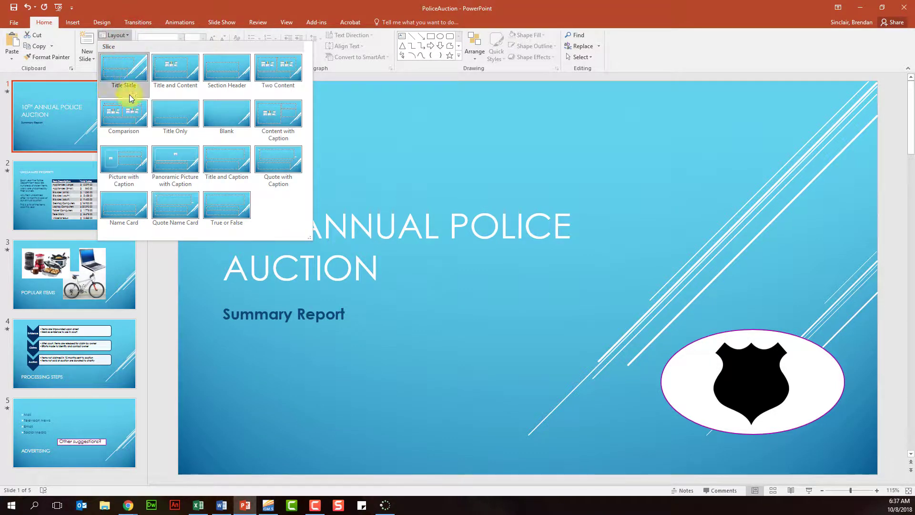
click(128, 128)
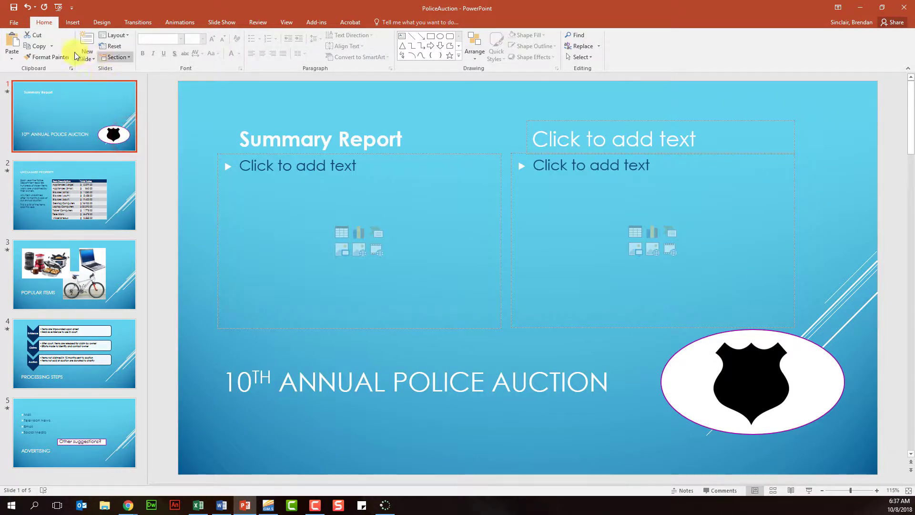
click(114, 35)
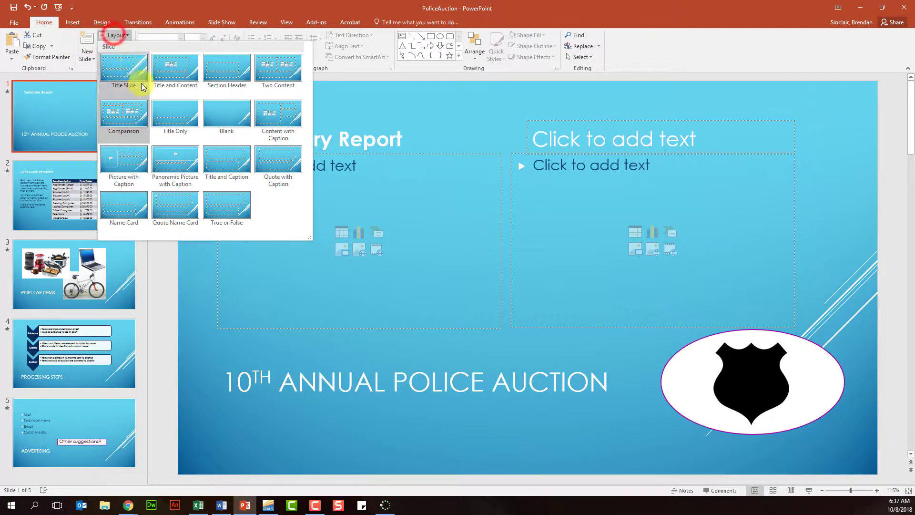
click(190, 88)
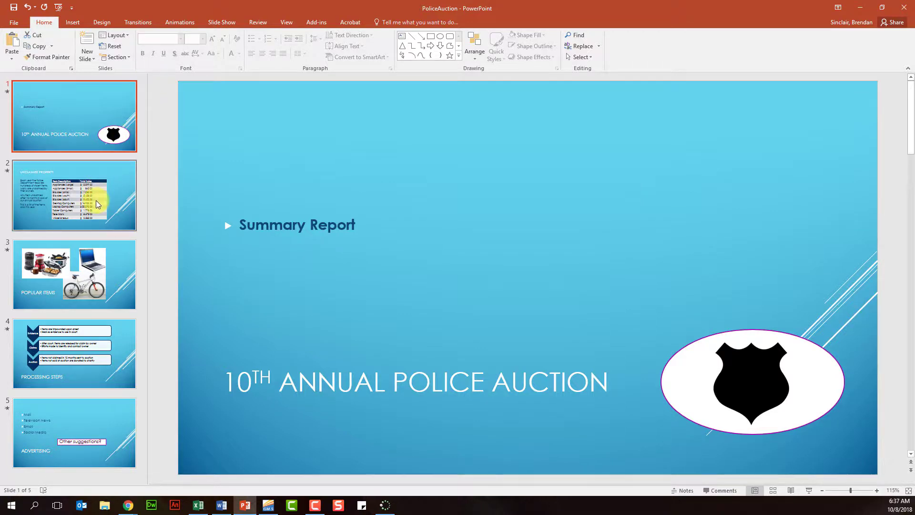
click(130, 38)
click(125, 86)
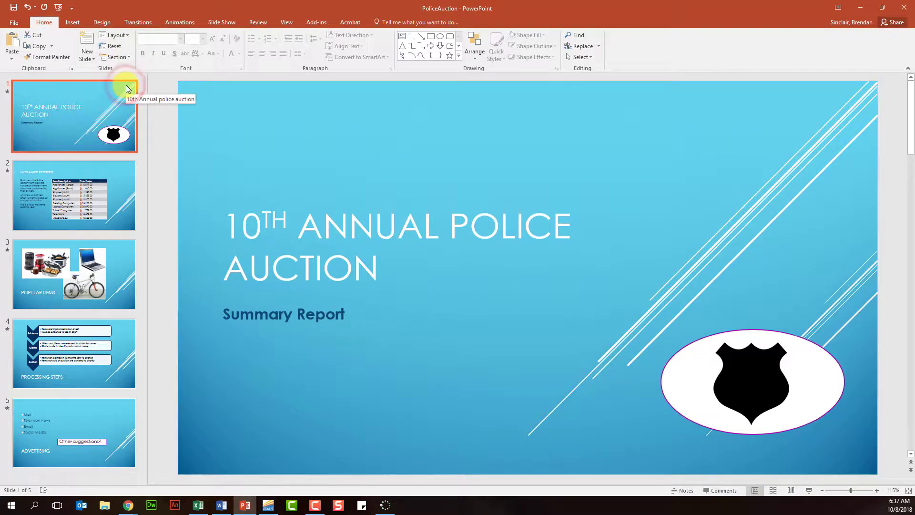
Enter Slide Master view and select the top Slice Slide Master thumbnail
click(284, 22)
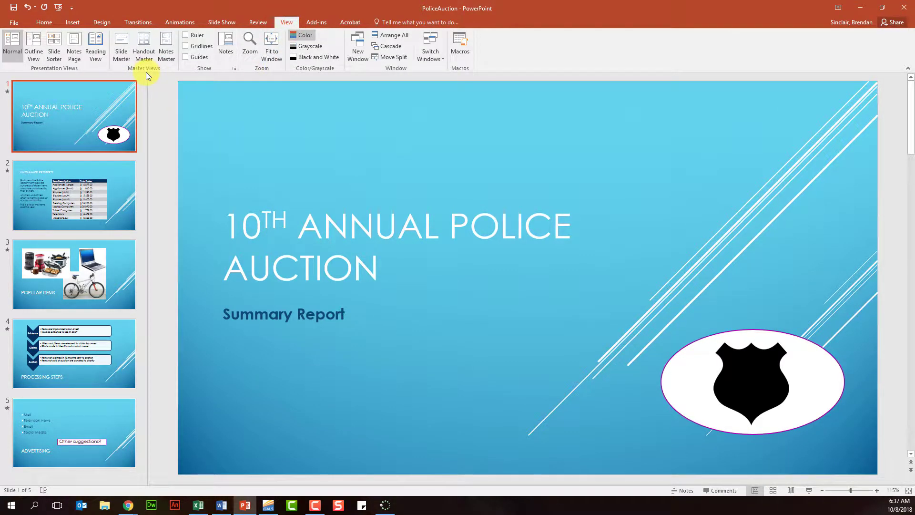
click(127, 59)
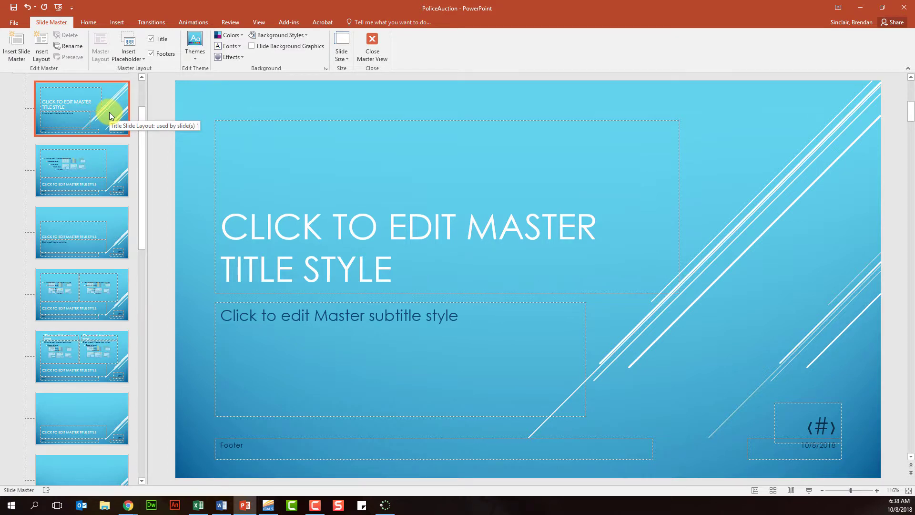
click(144, 145)
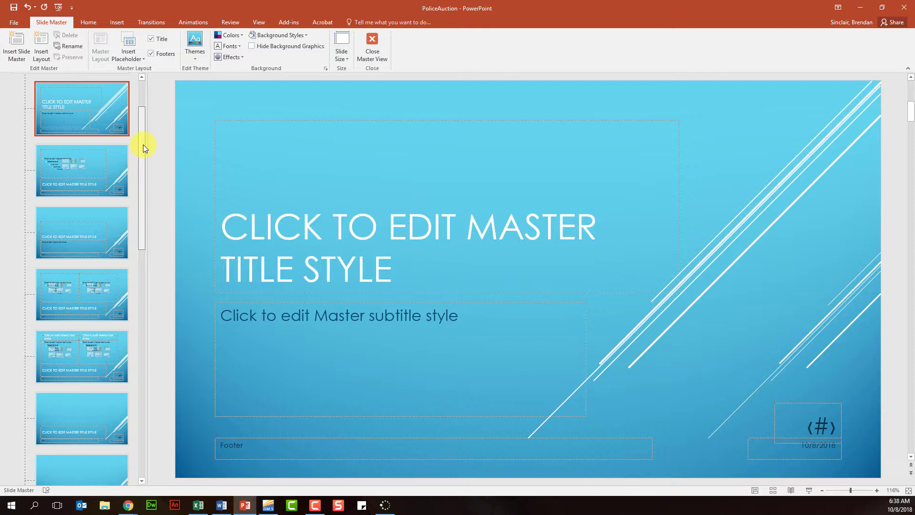
drag(143, 144, 151, 102)
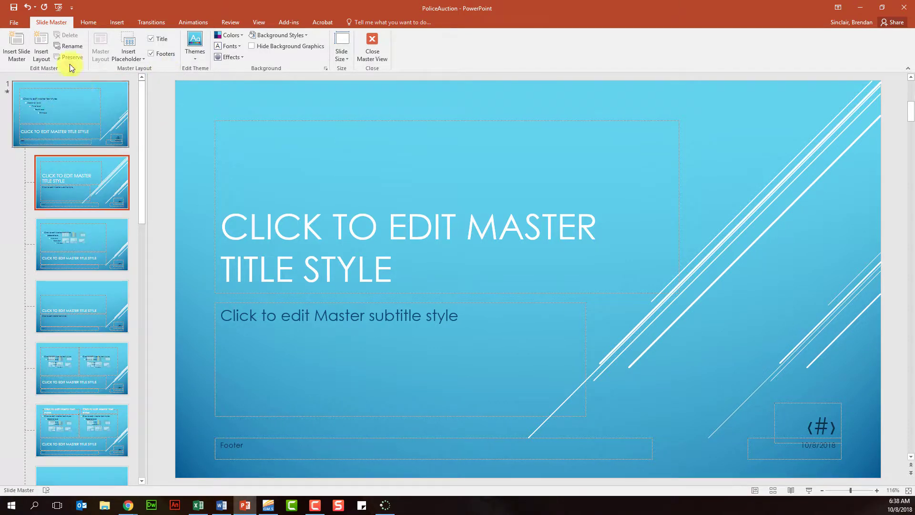
click(50, 119)
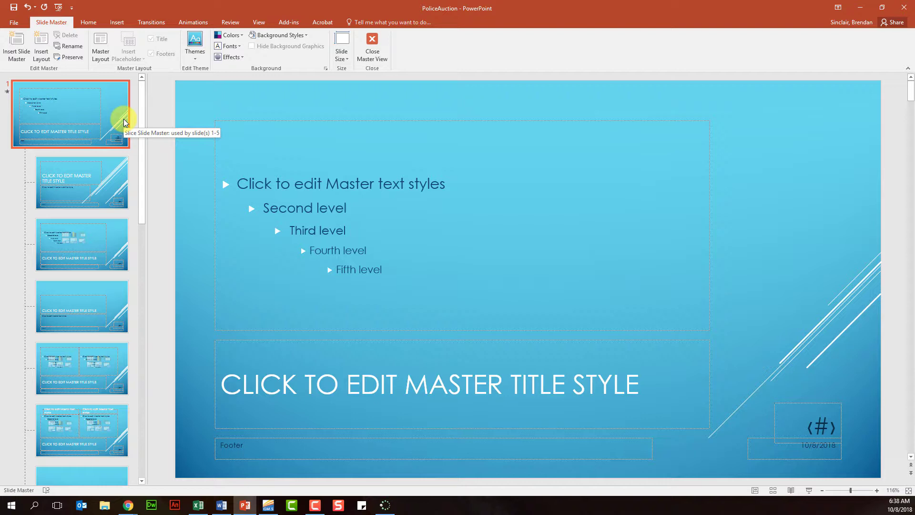
Draw a red oval at the Slice master's top right, then select the Title Slide layout
click(112, 23)
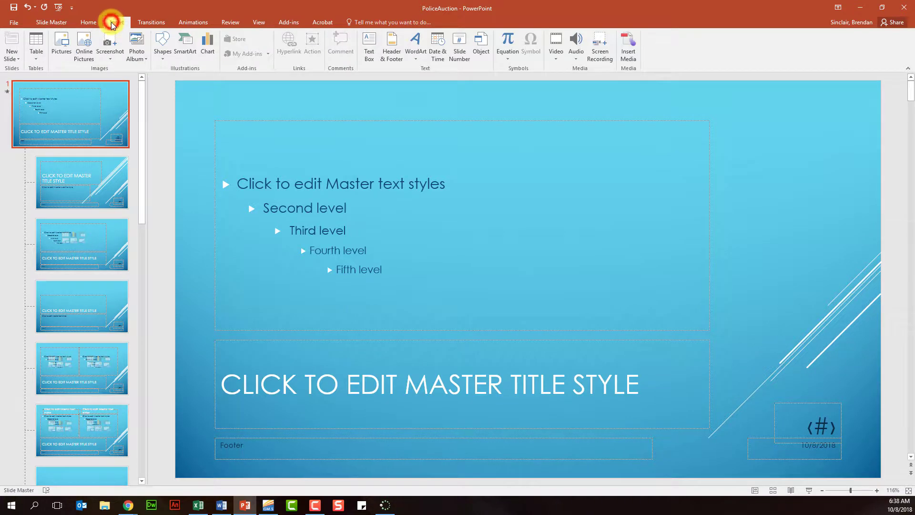
click(161, 53)
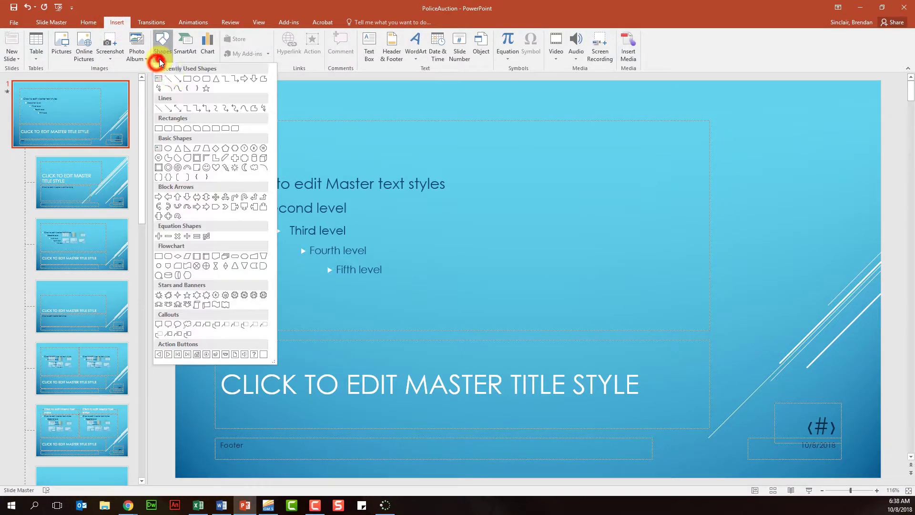
click(193, 80)
drag(746, 95, 853, 173)
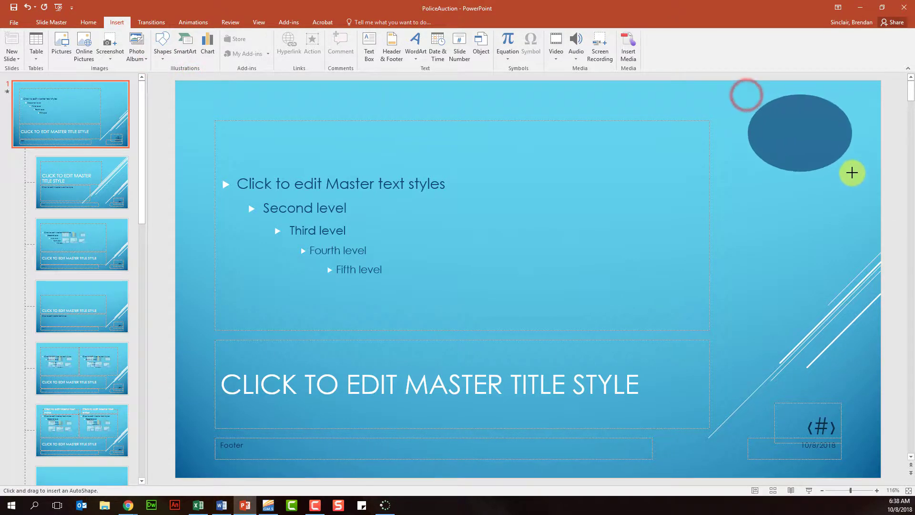
click(305, 47)
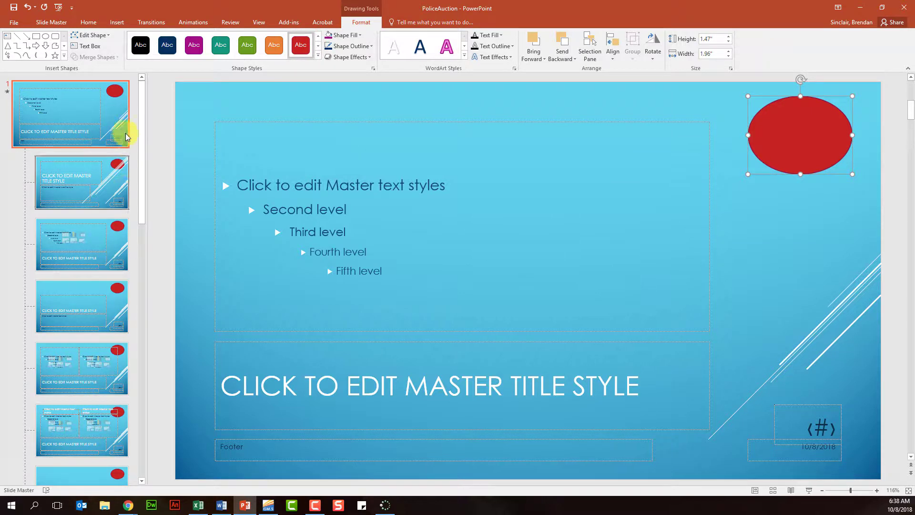
click(87, 173)
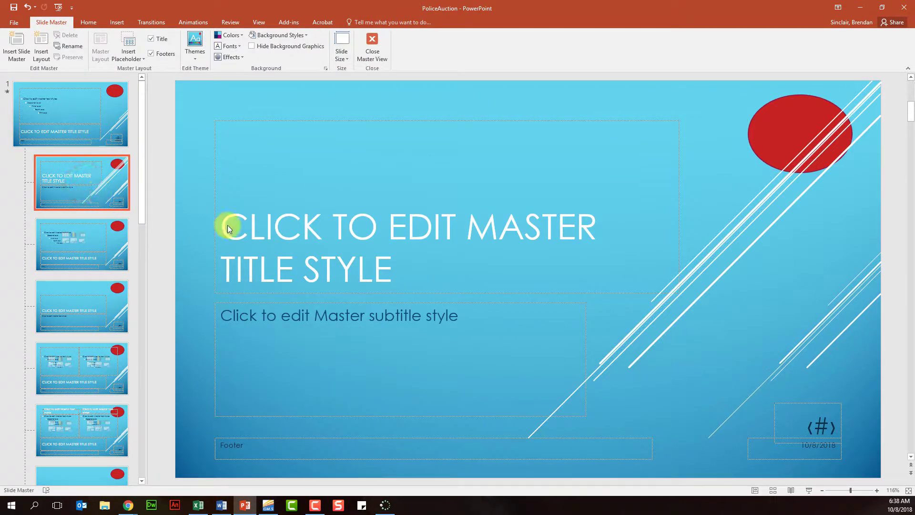
Draw a green right arrow at the top left of the Title Slide layout
click(112, 22)
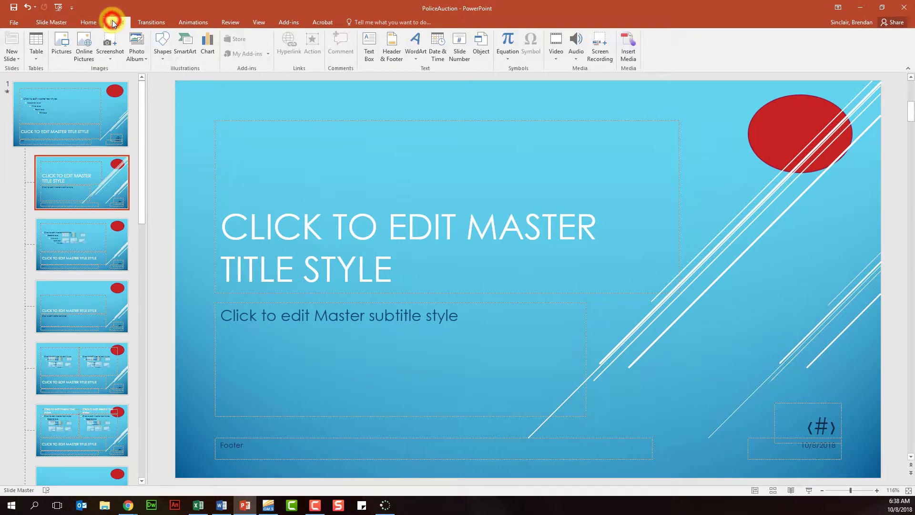
click(162, 53)
click(244, 79)
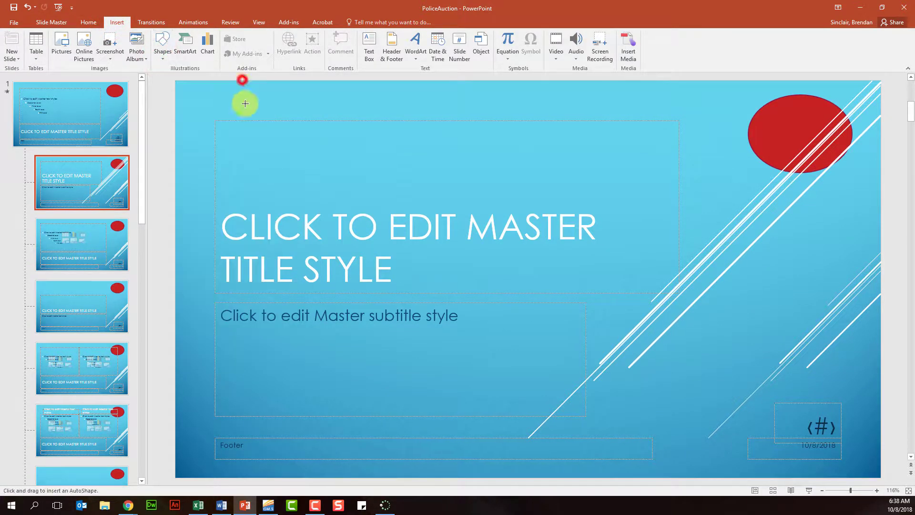
drag(199, 83, 307, 147)
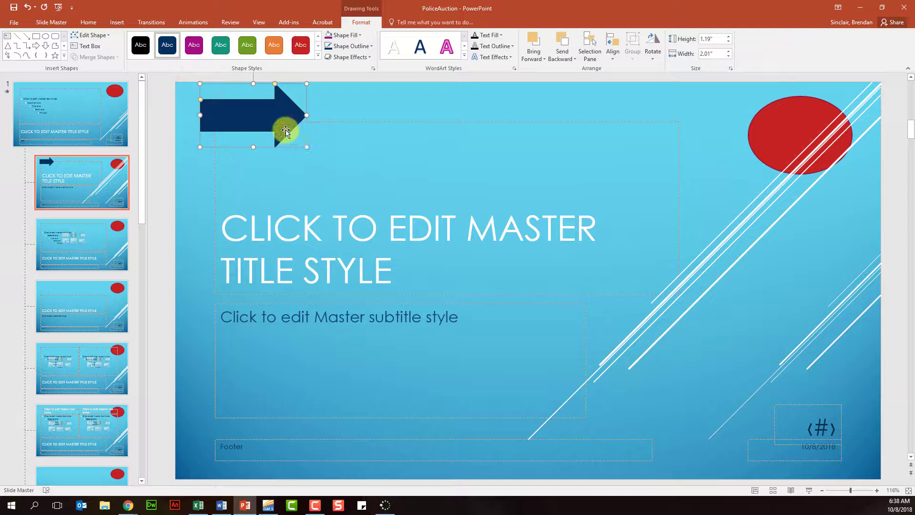
click(247, 45)
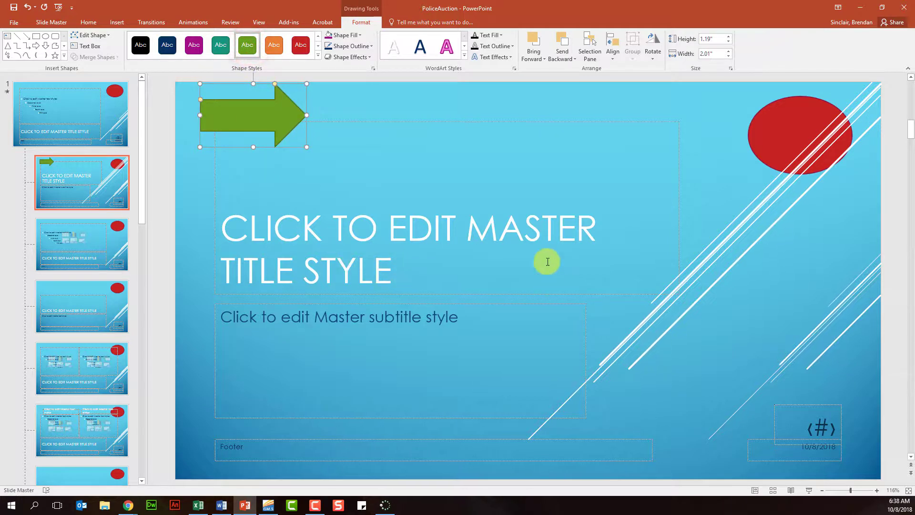
Make the layout's title text dark green and shrink it three sizes to 36 pt on one line
click(436, 267)
drag(465, 269, 213, 220)
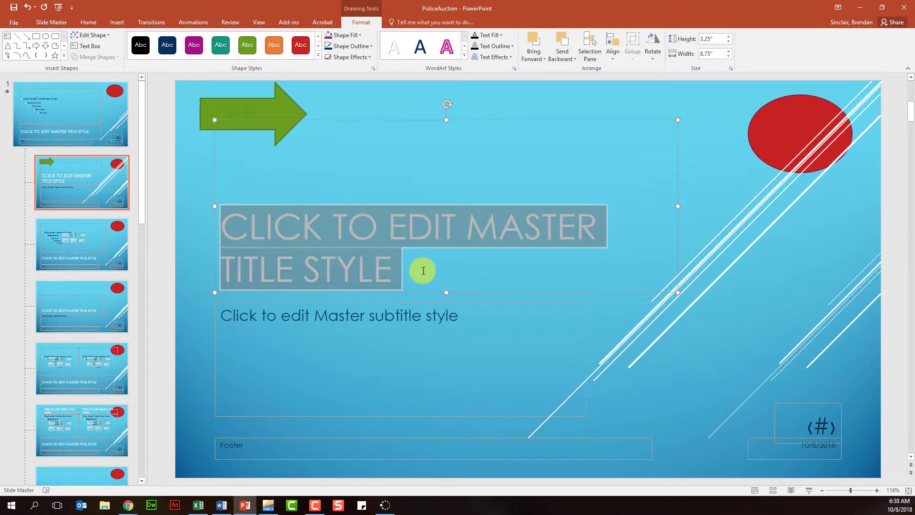
click(90, 22)
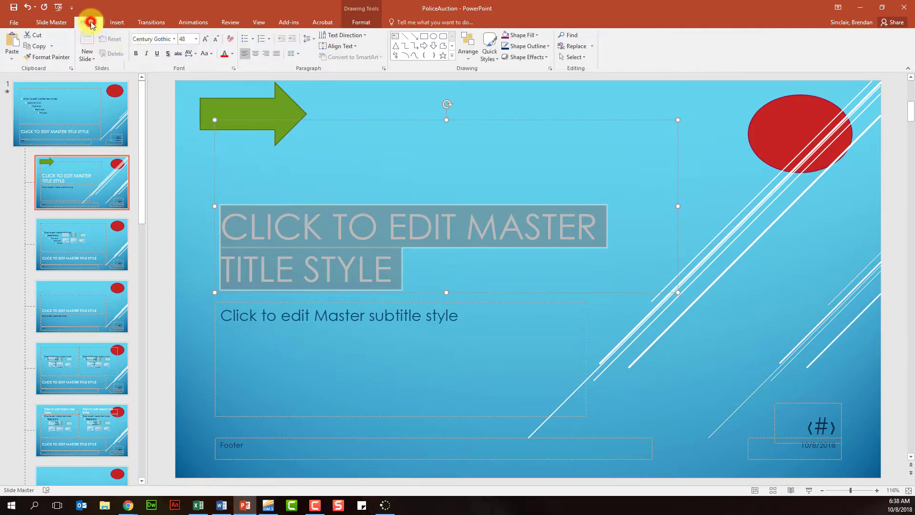
click(233, 54)
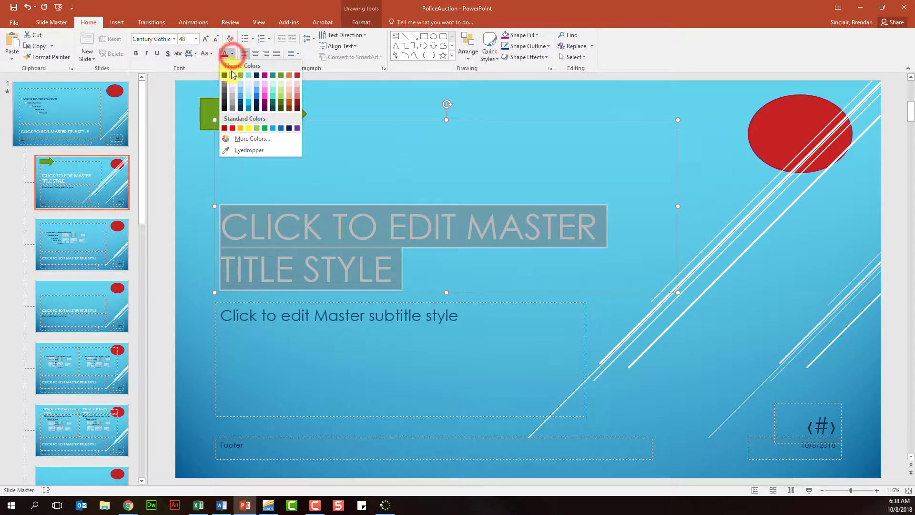
click(281, 108)
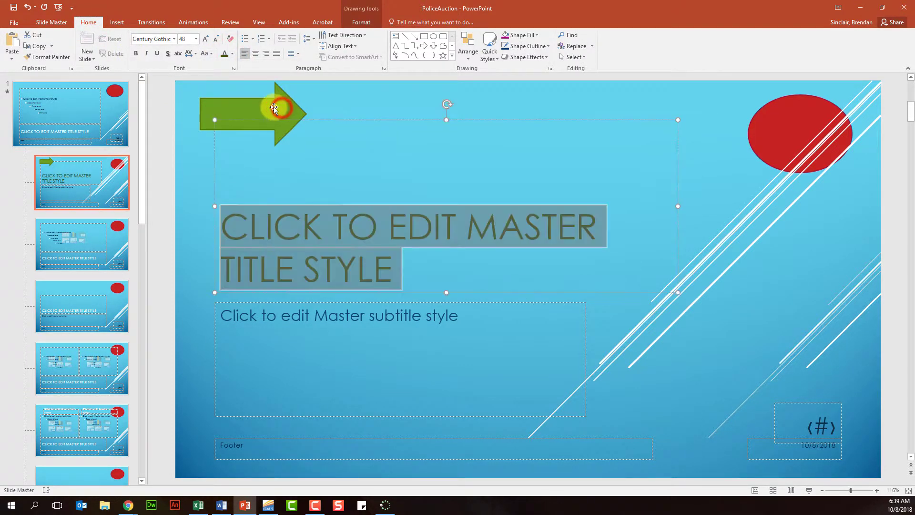
click(215, 39)
click(215, 39)
click(214, 39)
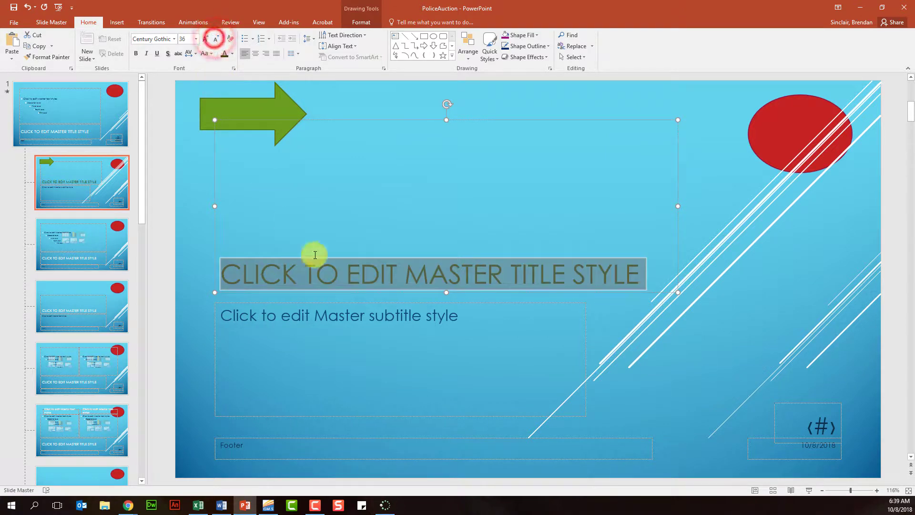
Make the subtitle placeholder's text white
click(423, 318)
drag(486, 326, 199, 173)
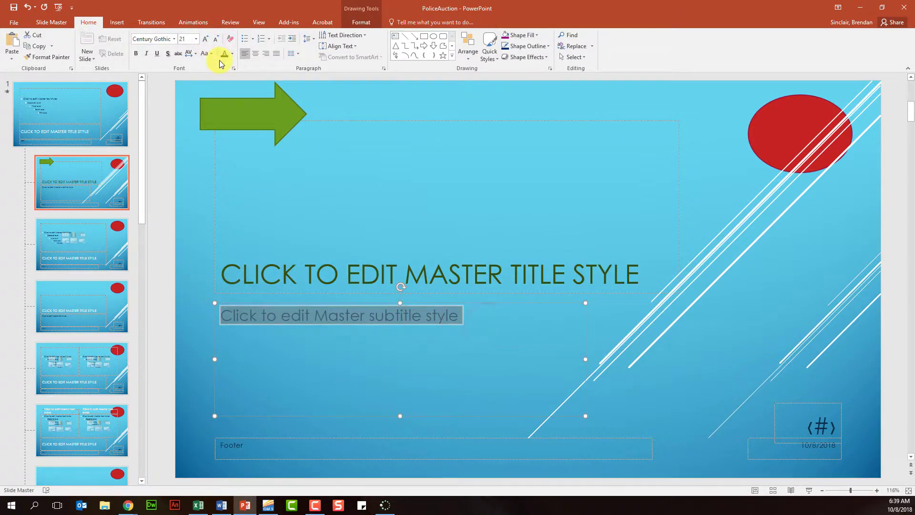
click(233, 53)
click(231, 75)
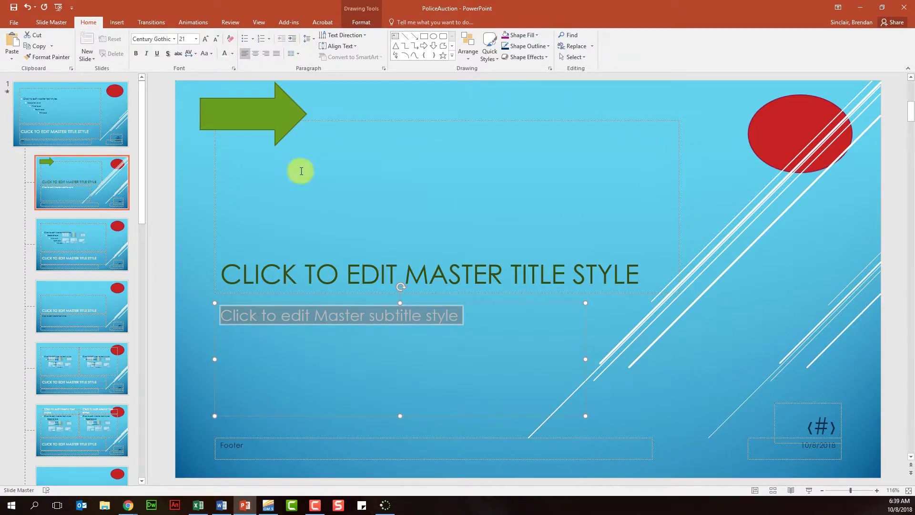
Draw a Table placeholder to the right of the title on the Title Slide layout
click(52, 22)
click(125, 53)
click(130, 153)
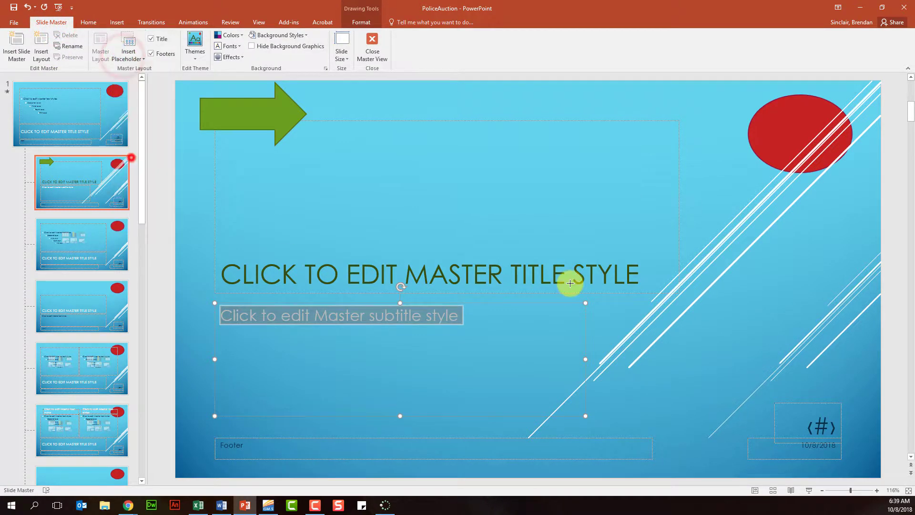
drag(694, 234, 786, 346)
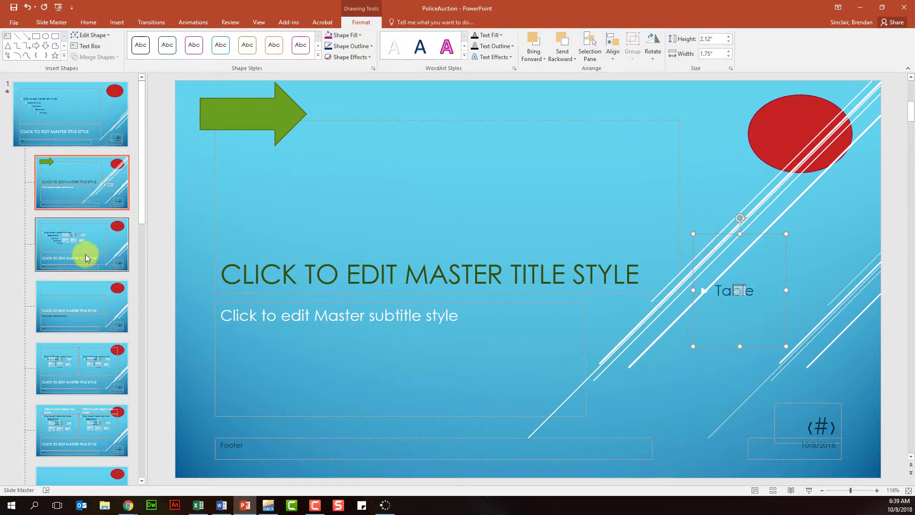
click(474, 327)
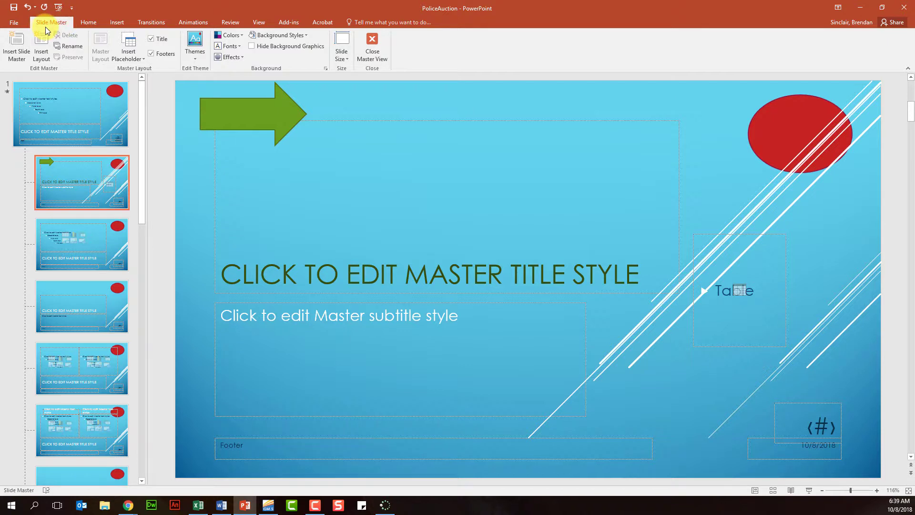
Close Master View and check slides 2 through 5 before returning to slide 1
click(379, 50)
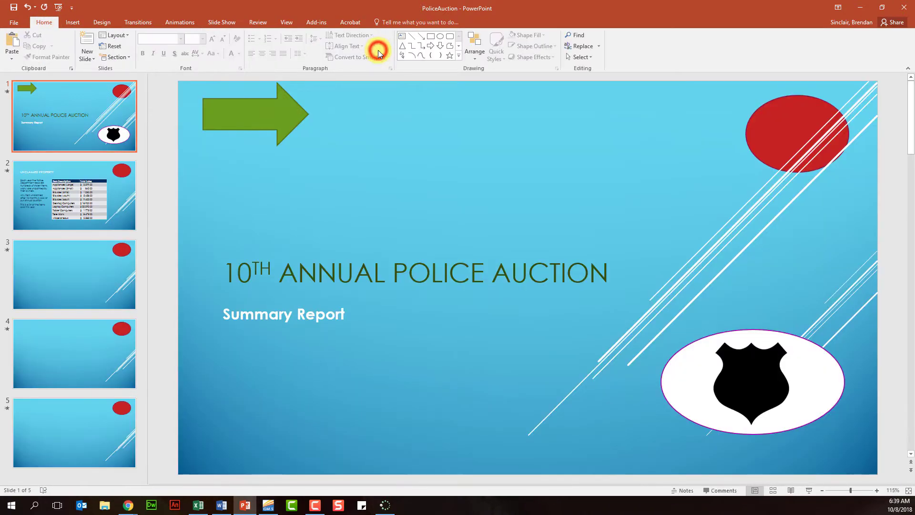
click(374, 168)
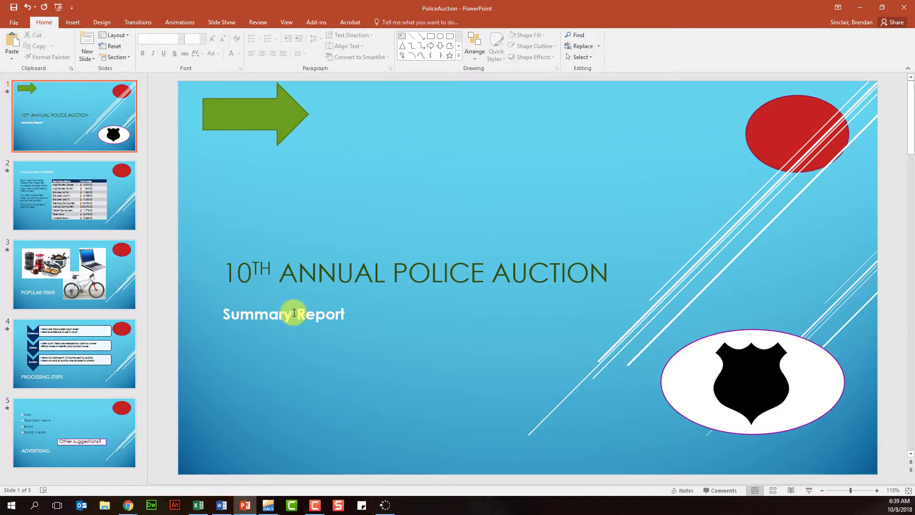
click(80, 196)
click(64, 286)
click(61, 360)
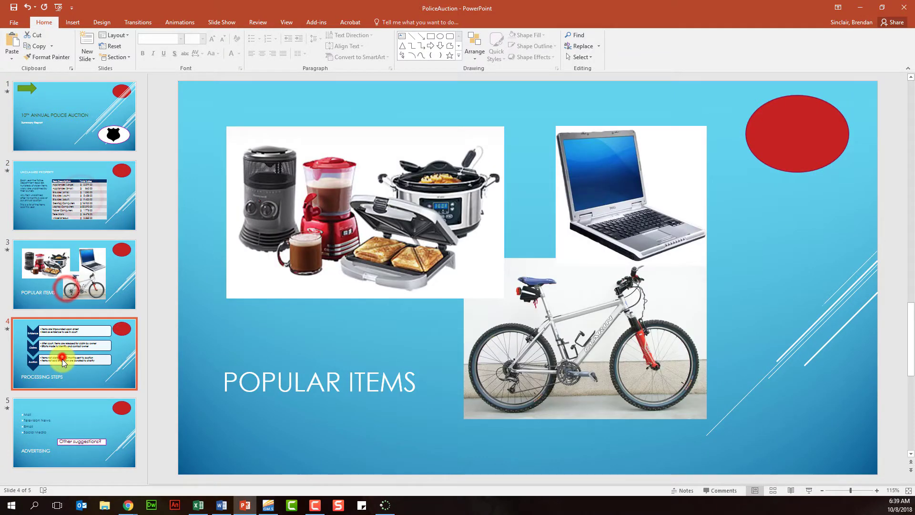
click(61, 408)
click(74, 128)
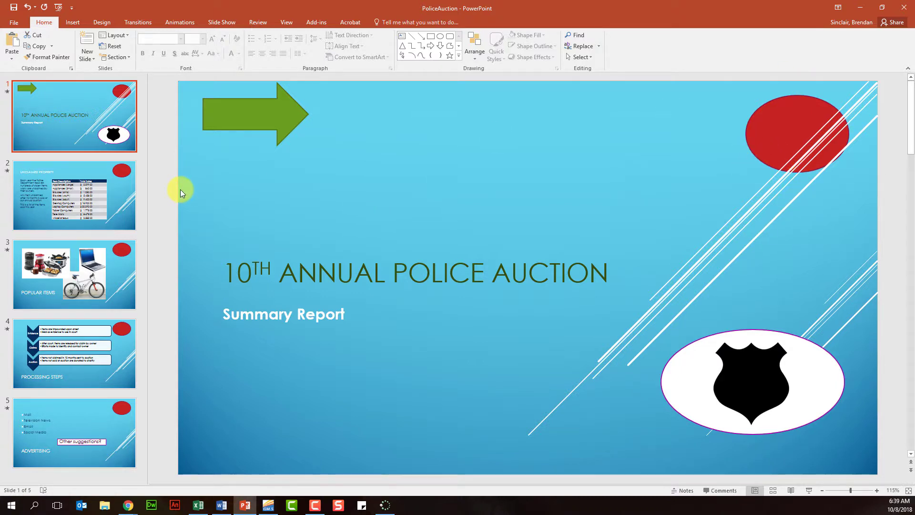
Try selecting slide 1's green arrow, then recheck slides 2–5 and return to slide 1
click(251, 116)
click(249, 107)
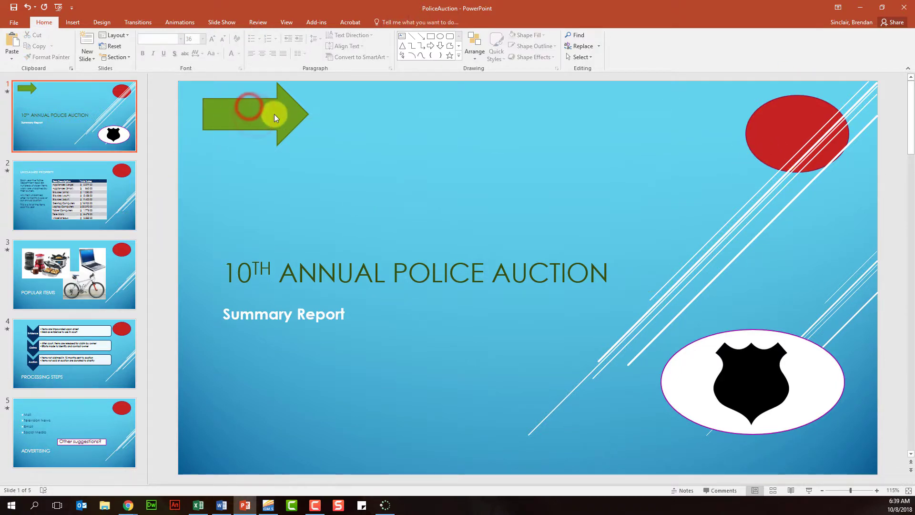
click(48, 224)
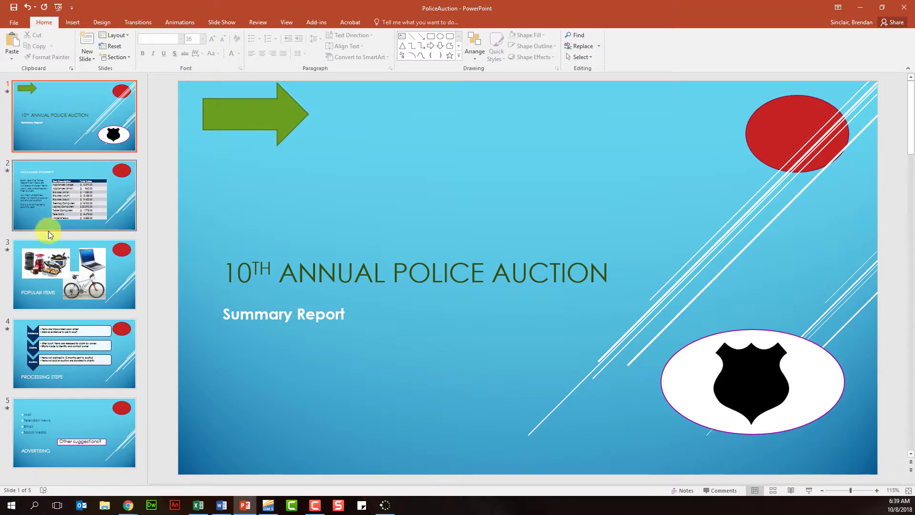
click(84, 345)
click(77, 440)
click(84, 319)
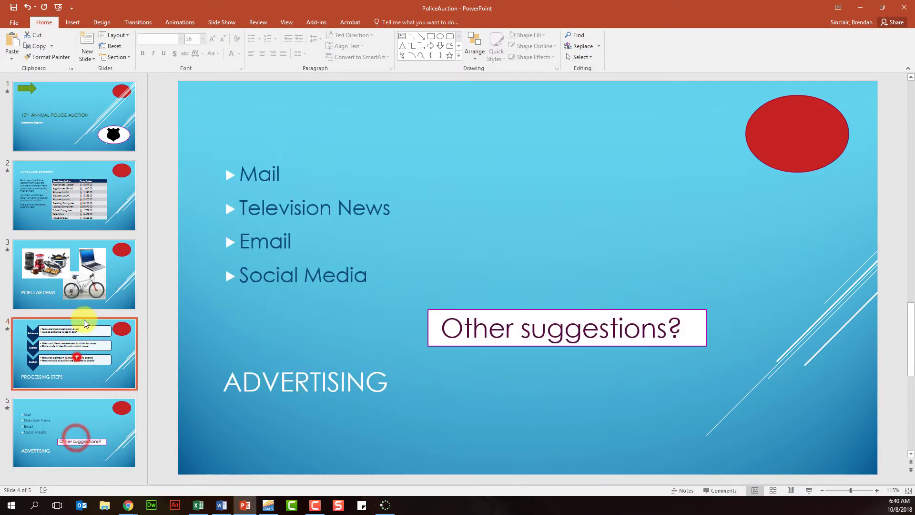
click(88, 266)
click(91, 198)
click(93, 148)
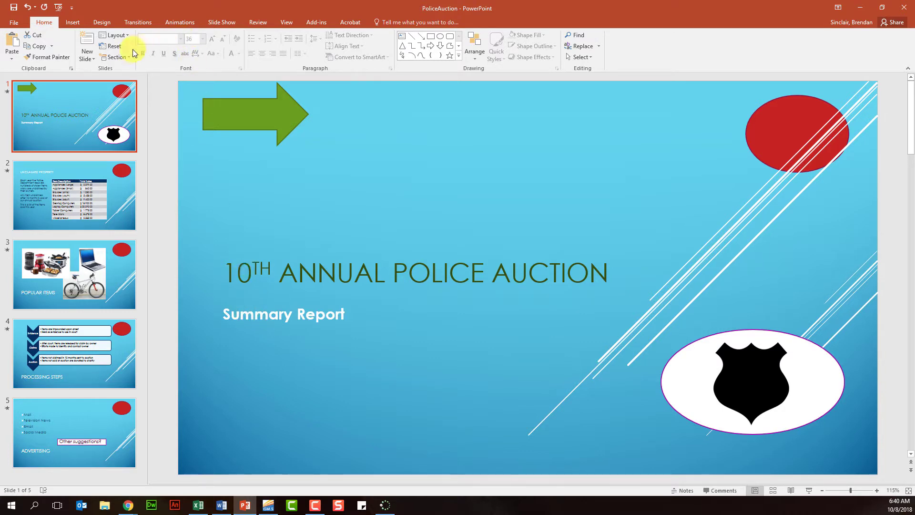
Switch slide 1 to Title Only, then back to Title Slide to pick up the master changes
click(121, 35)
click(184, 119)
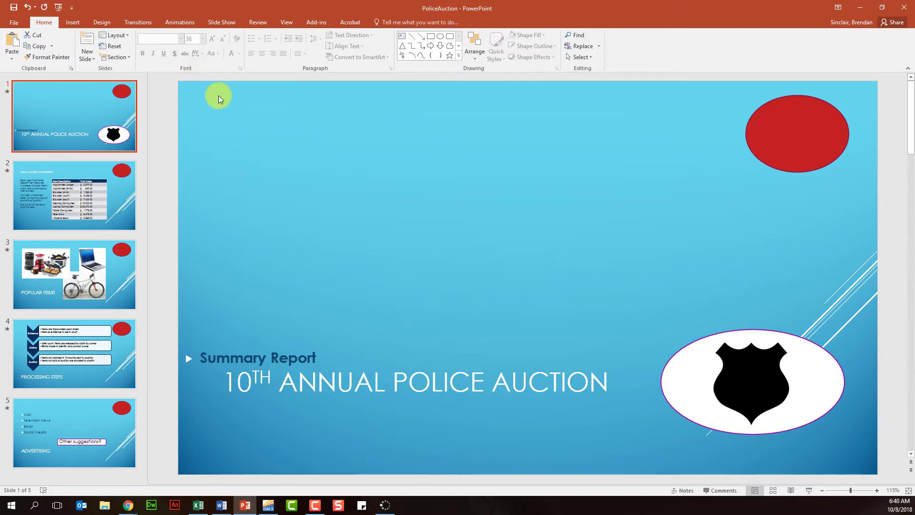
click(123, 36)
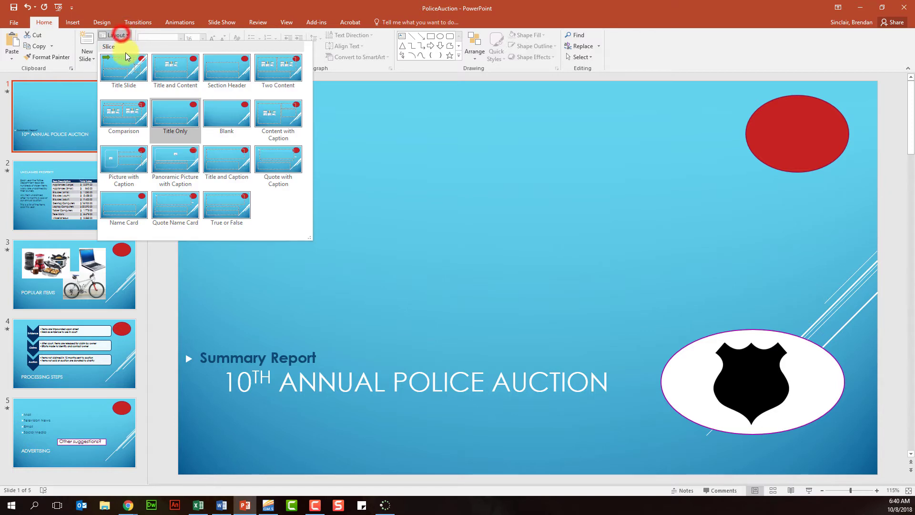
click(126, 69)
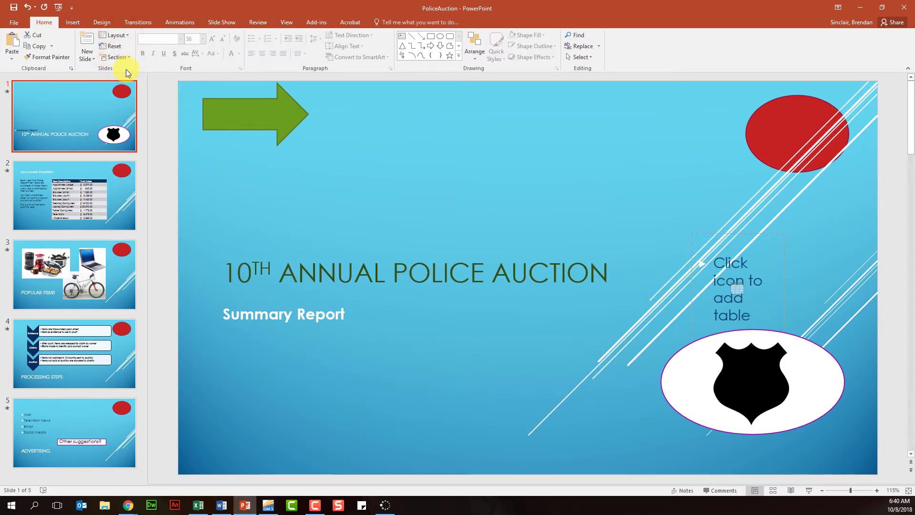